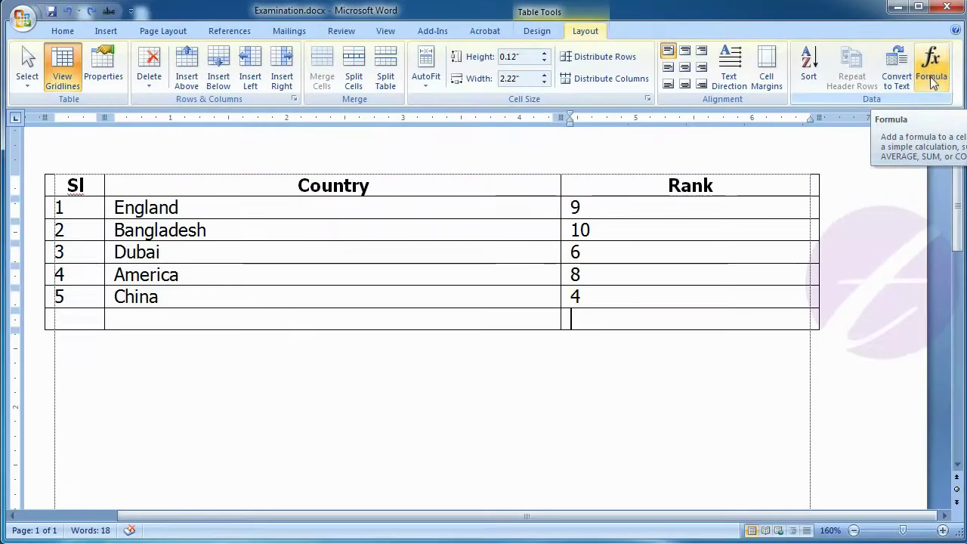
- Insert =SUM(ABOVE) into the empty bottom Rank cell to show the total 37
click(932, 79)
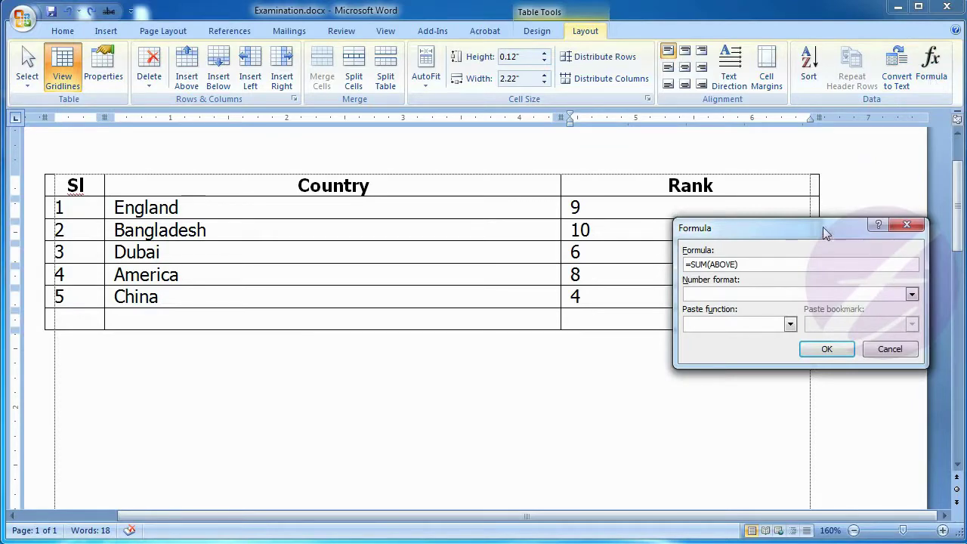
drag(823, 227, 407, 254)
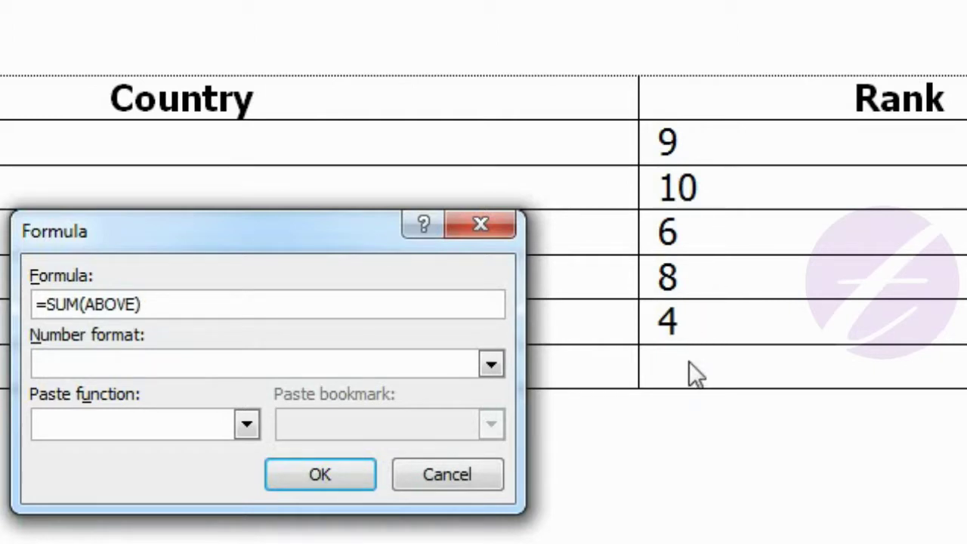
click(313, 475)
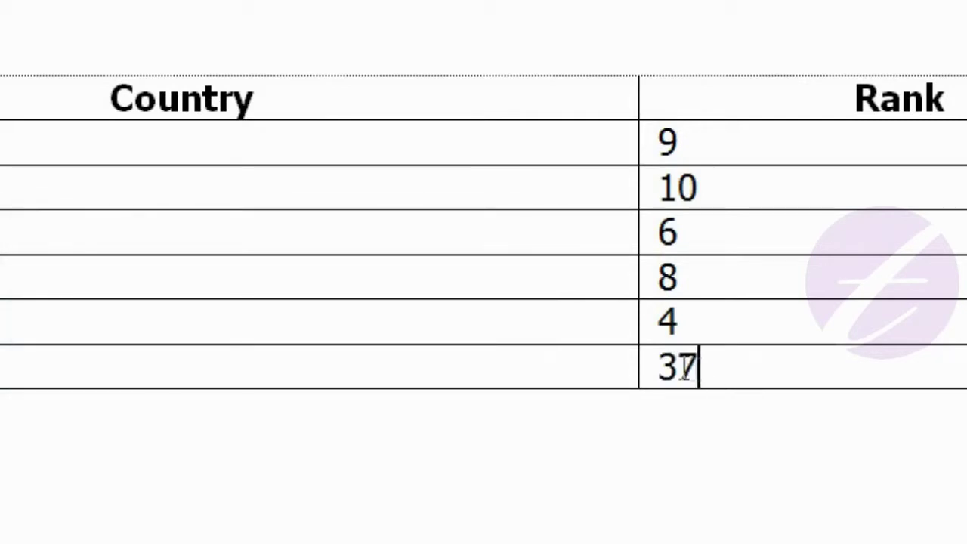
- Select the 37 total in the bottom Rank cell
click(680, 367)
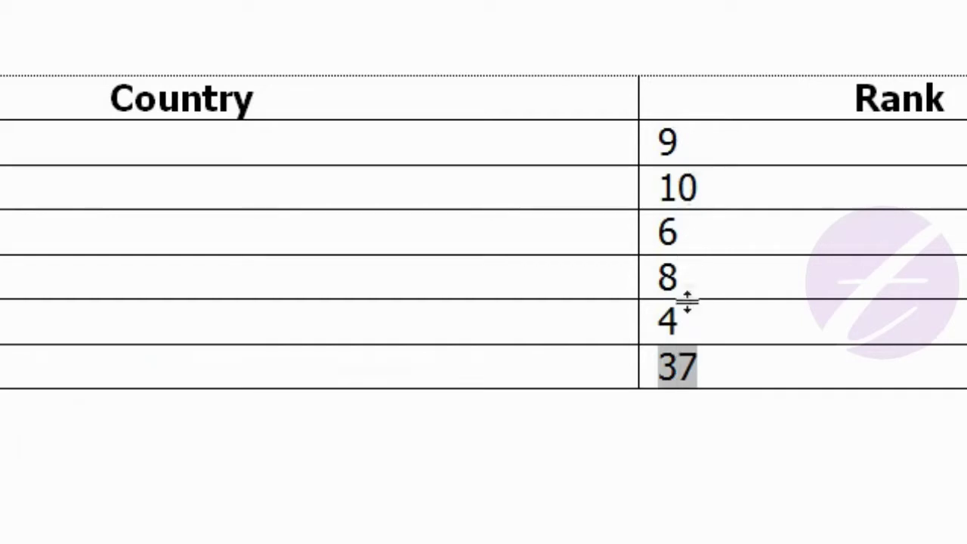
click(701, 367)
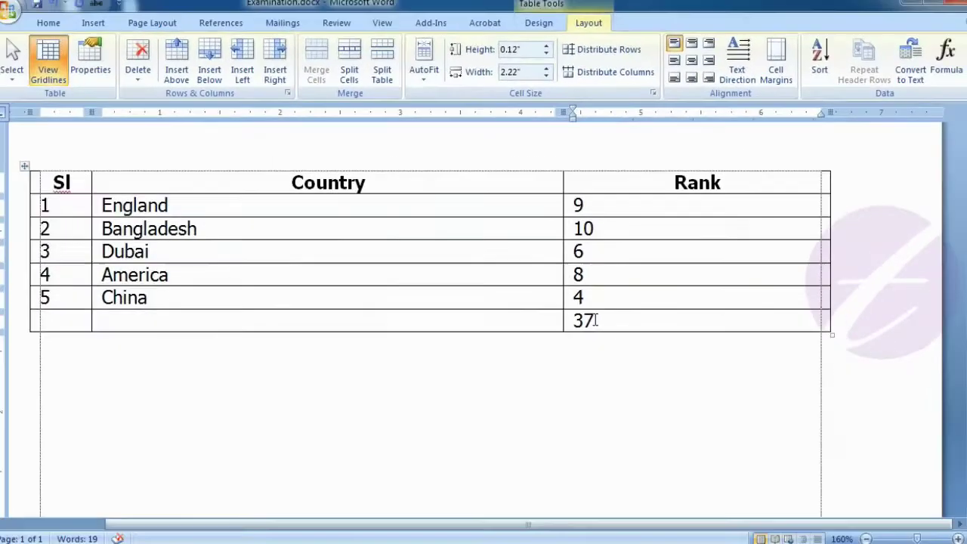
double_click(592, 318)
- Replace the 37 total with the sum in 0.00 format (37.00), then delete it
key(Delete)
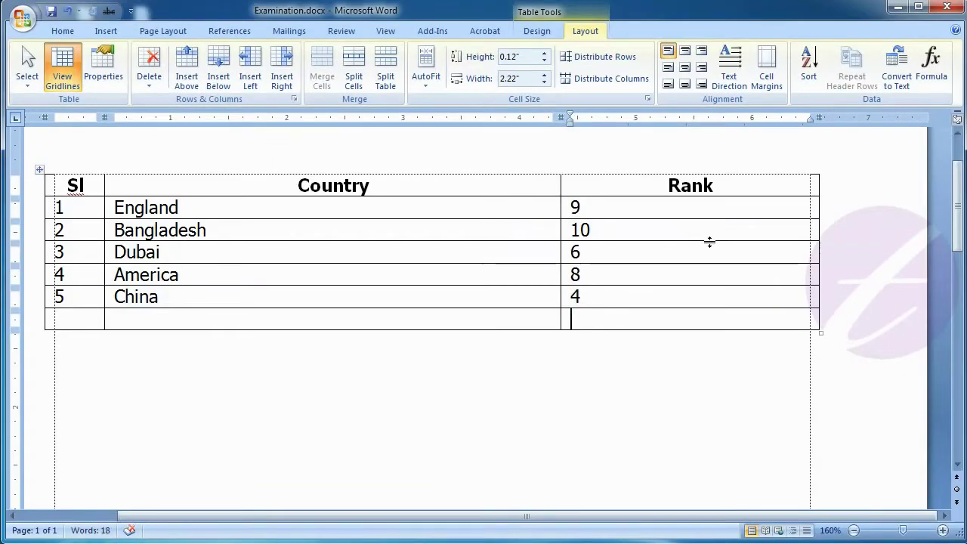
click(931, 66)
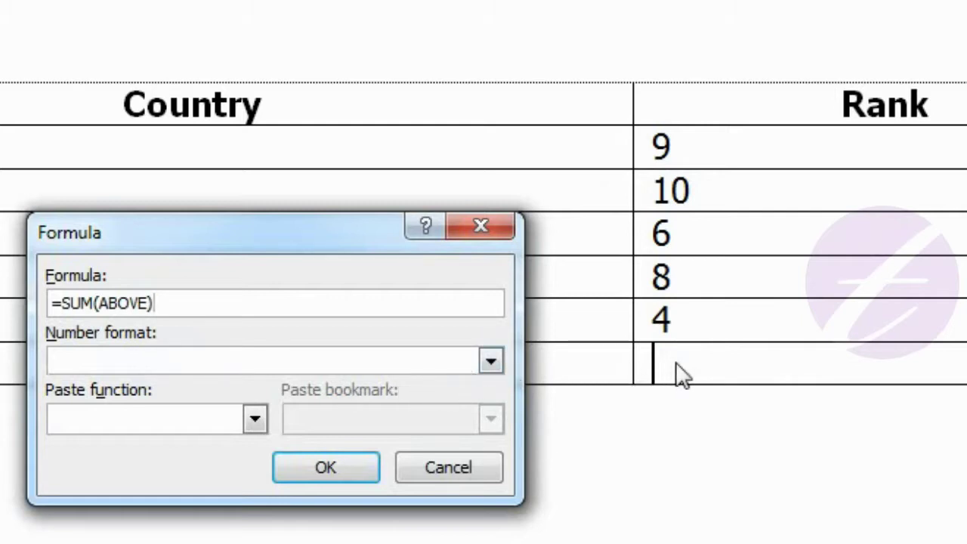
click(491, 363)
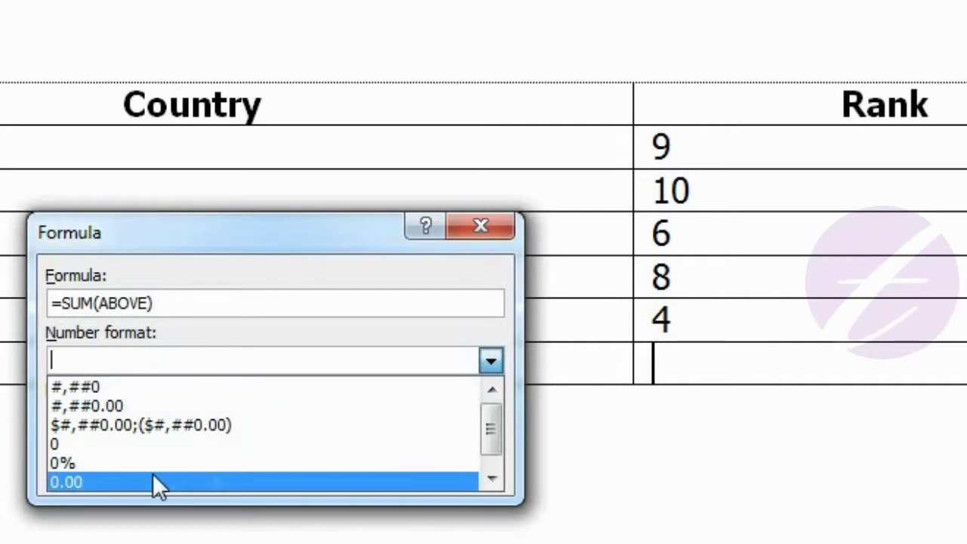
click(492, 478)
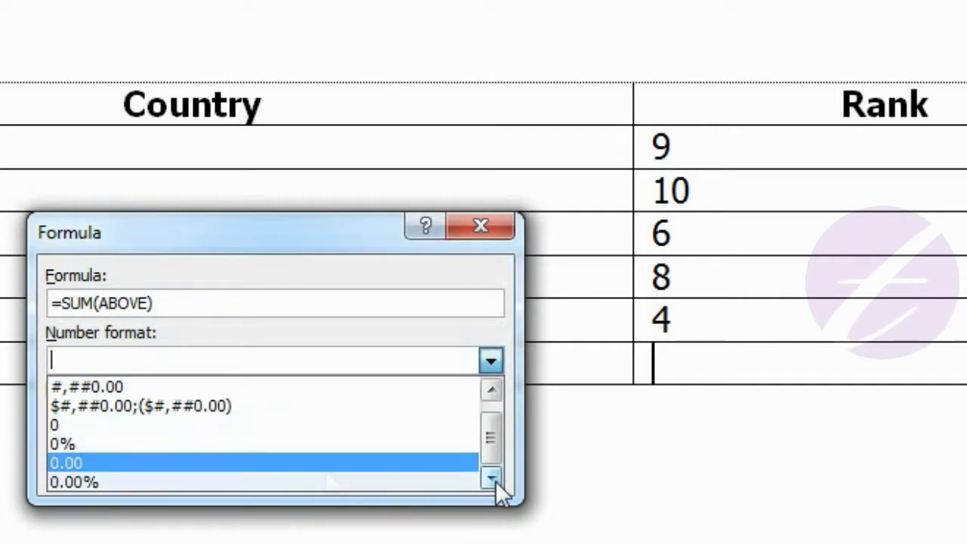
click(79, 463)
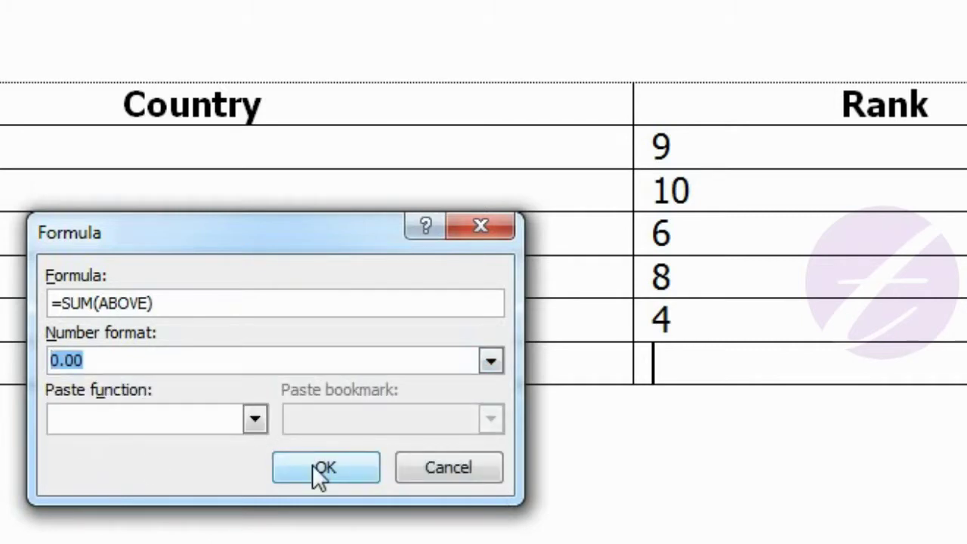
click(320, 473)
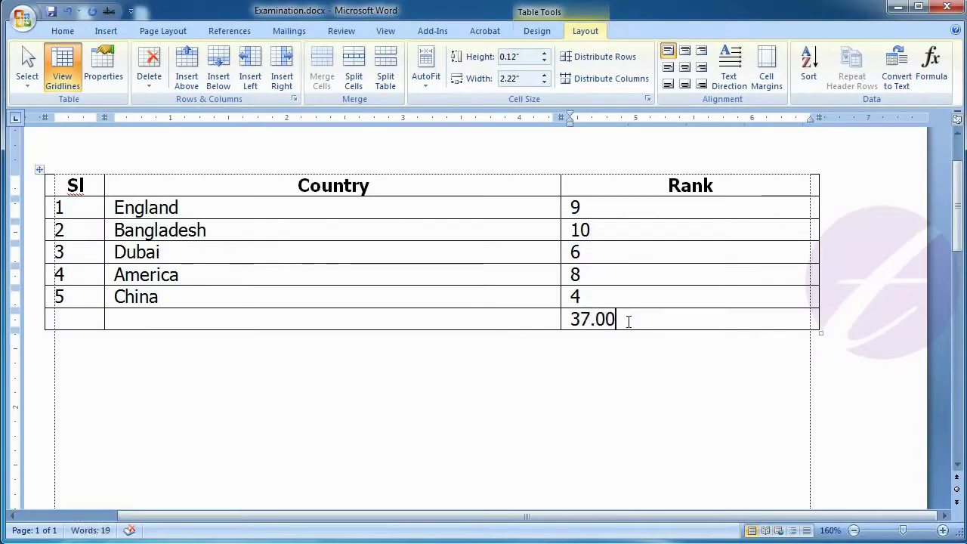
key(BackSpace)
key(BackSpace)
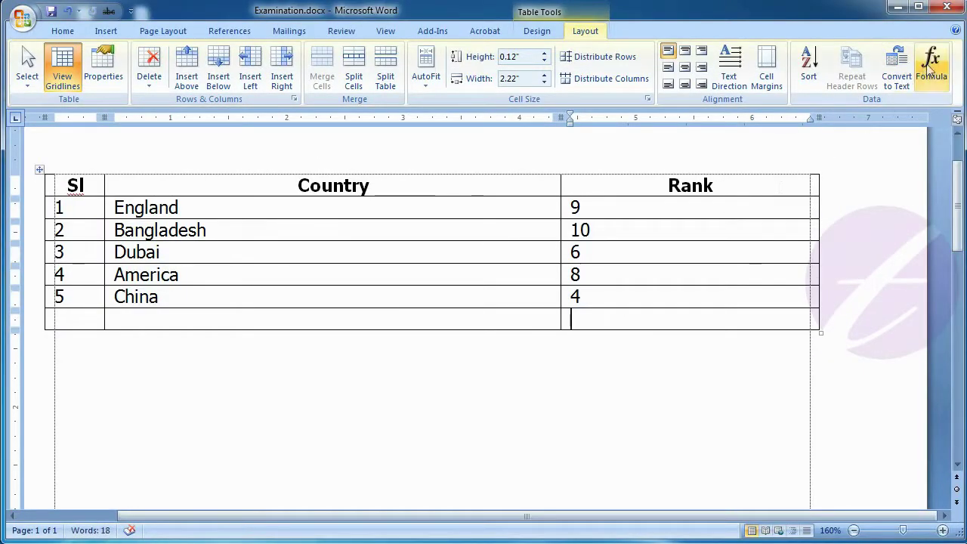
- Insert the rank total in 0% format (37%), then delete it
click(931, 66)
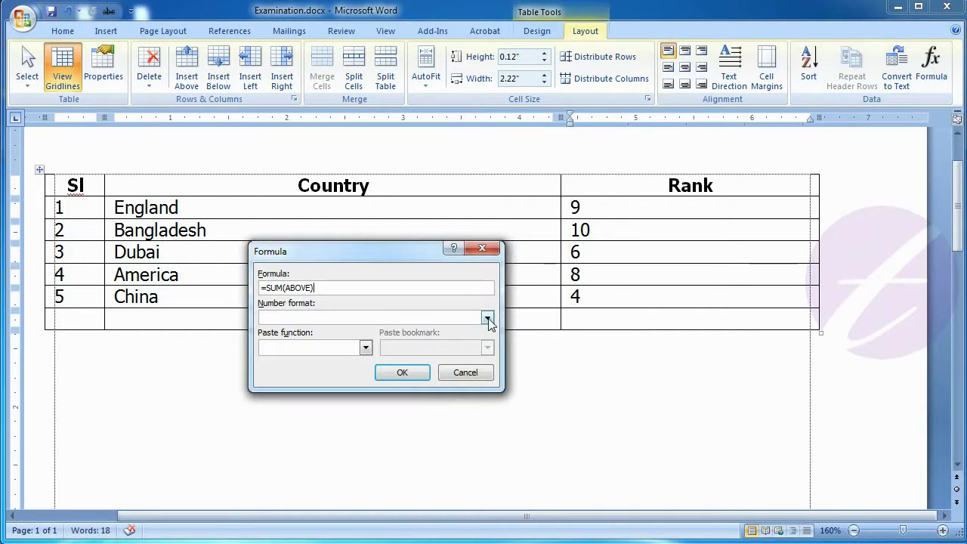
click(488, 318)
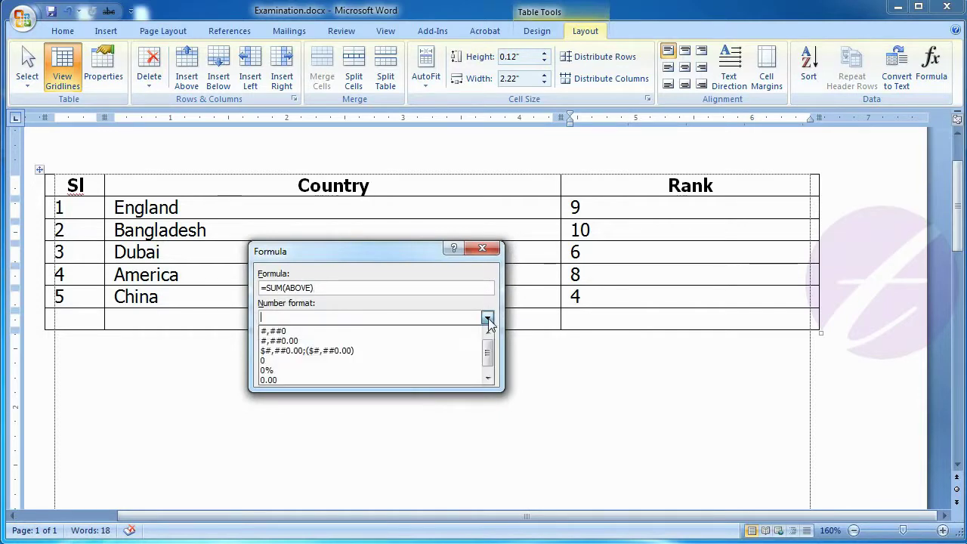
click(447, 370)
click(400, 373)
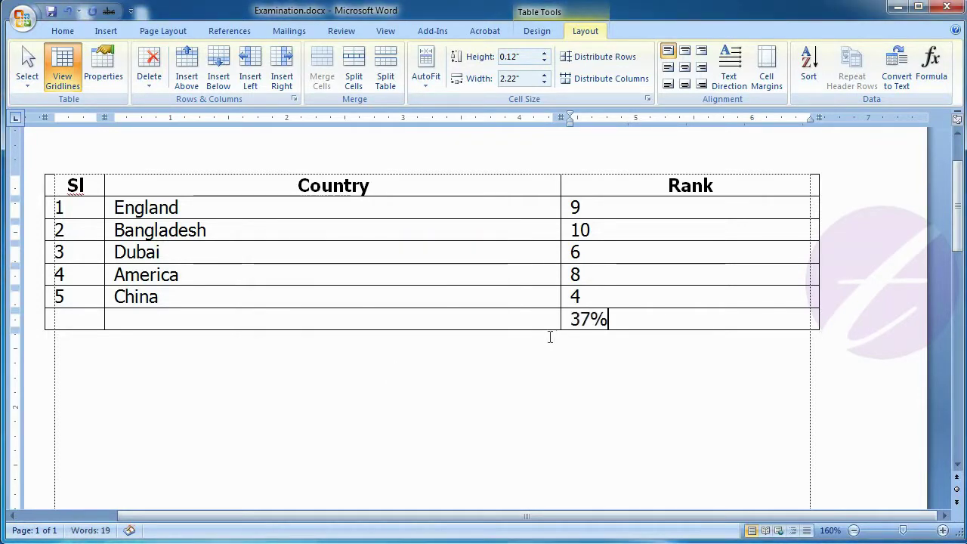
double_click(627, 318)
key(Delete)
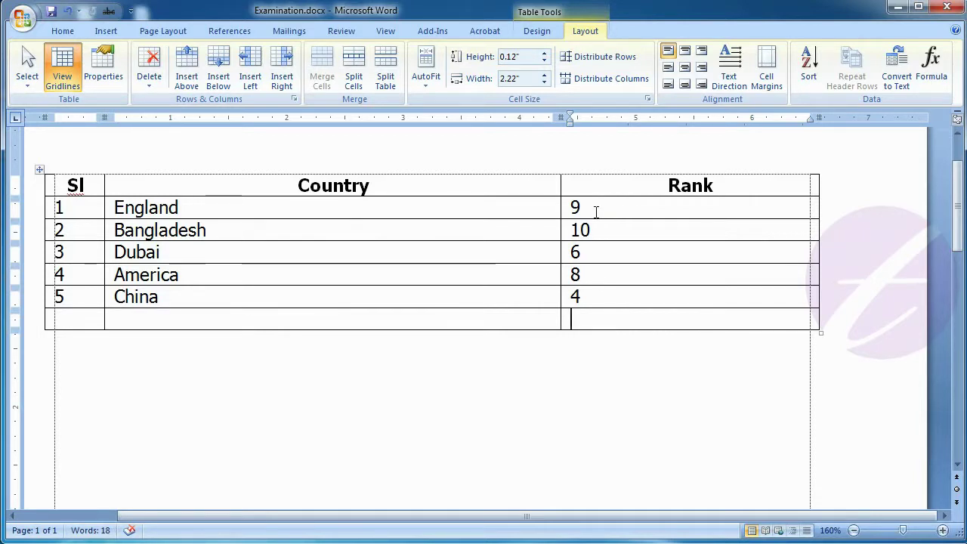
- Erase the existing SUM formula for the bottom Rank cell
click(931, 68)
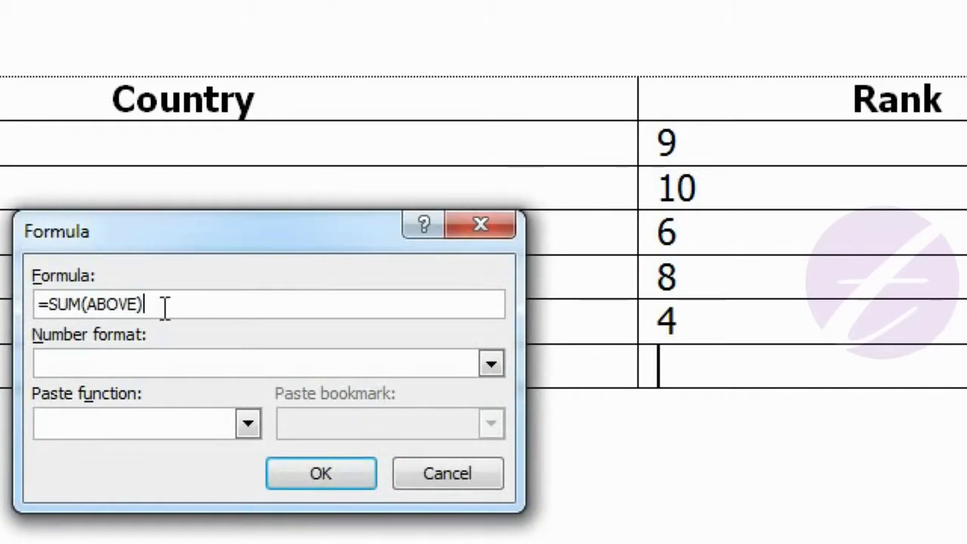
drag(163, 309, 27, 306)
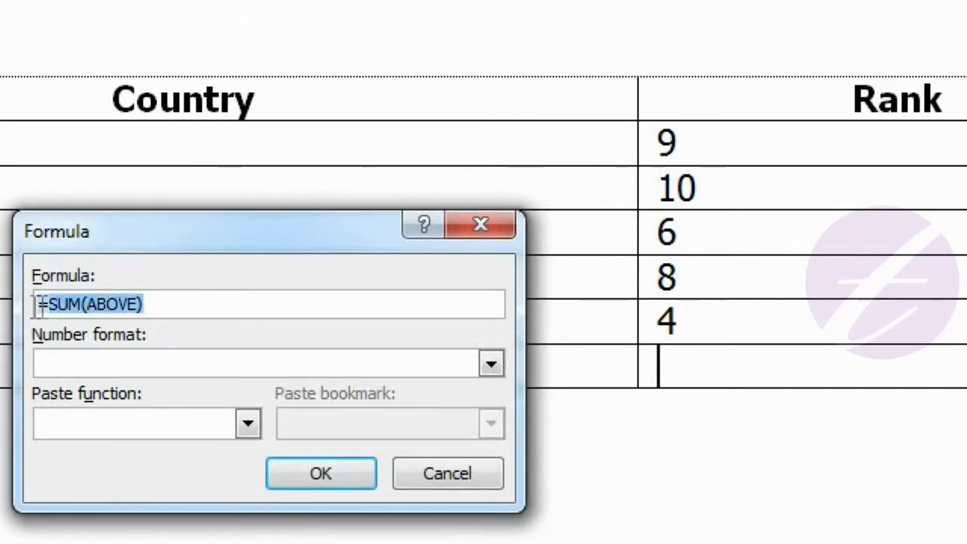
key(BackSpace)
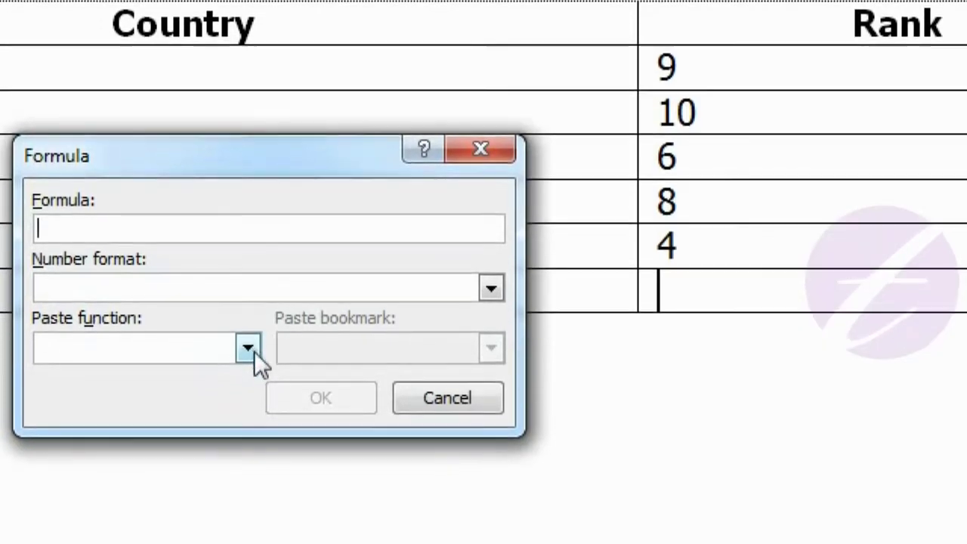
click(253, 353)
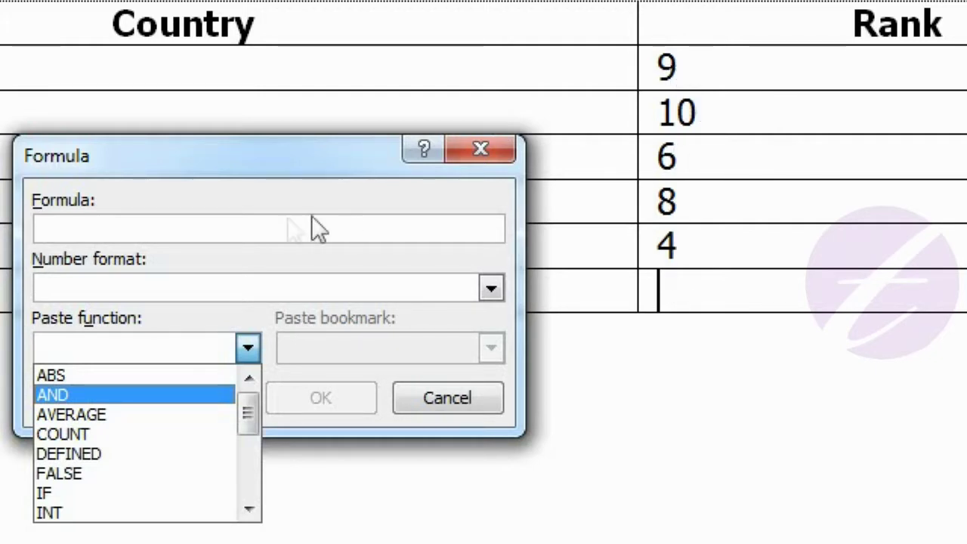
click(264, 226)
- Build =AVERAGE(ABOVE) to insert the 7.4 average, then delete it
text(=)
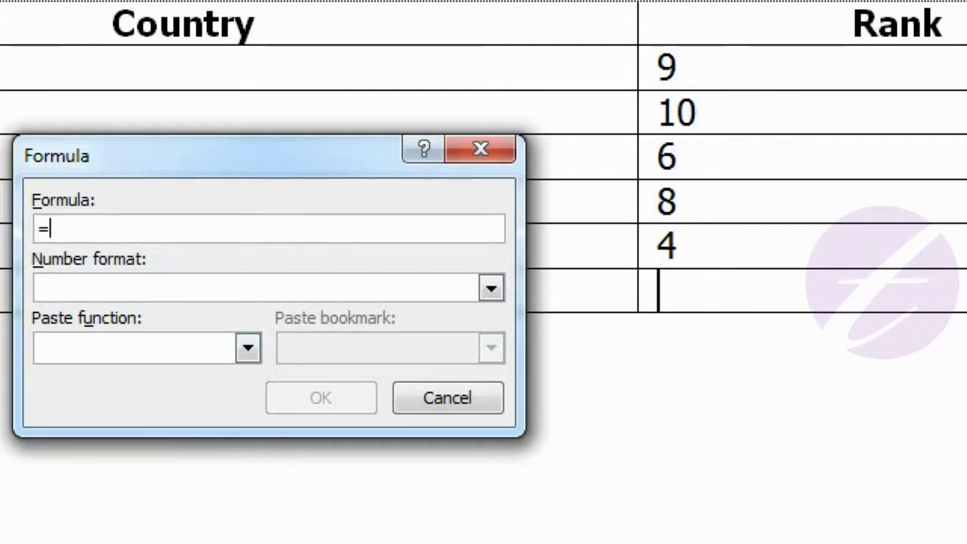
click(237, 350)
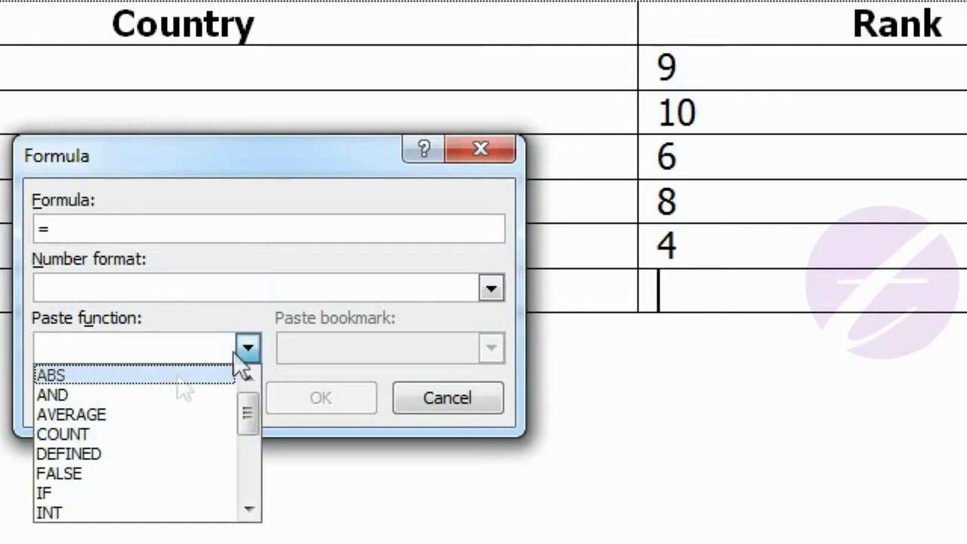
click(135, 415)
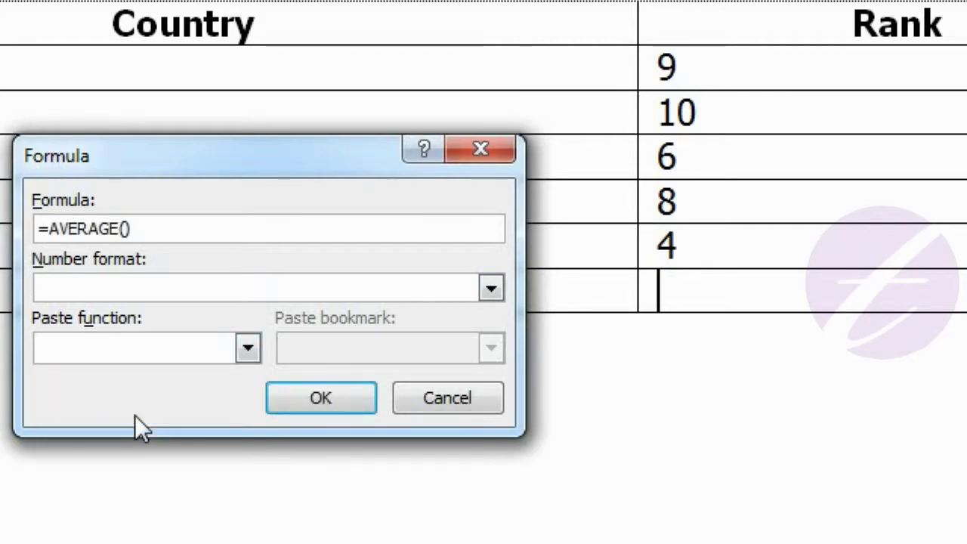
text(ABOVe)
key(BackSpace)
text(E)
click(350, 394)
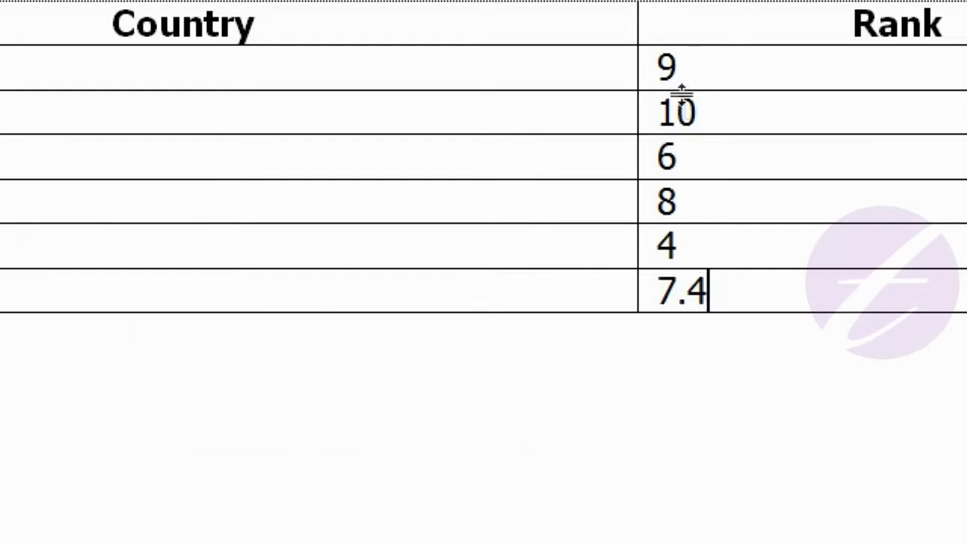
double_click(722, 289)
key(Delete)
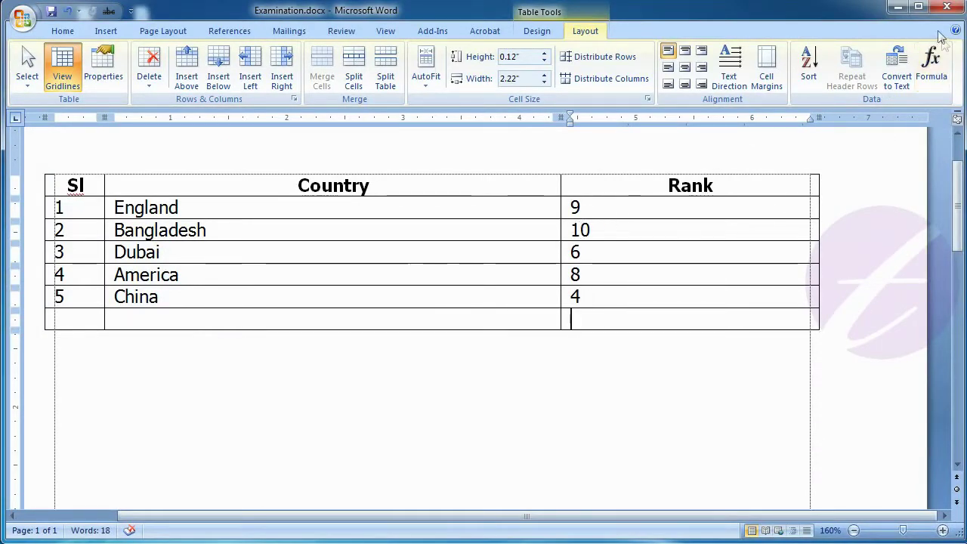
- Replace the formula with =COUNT(ABOVE) so the bottom Rank cell shows 5
click(933, 67)
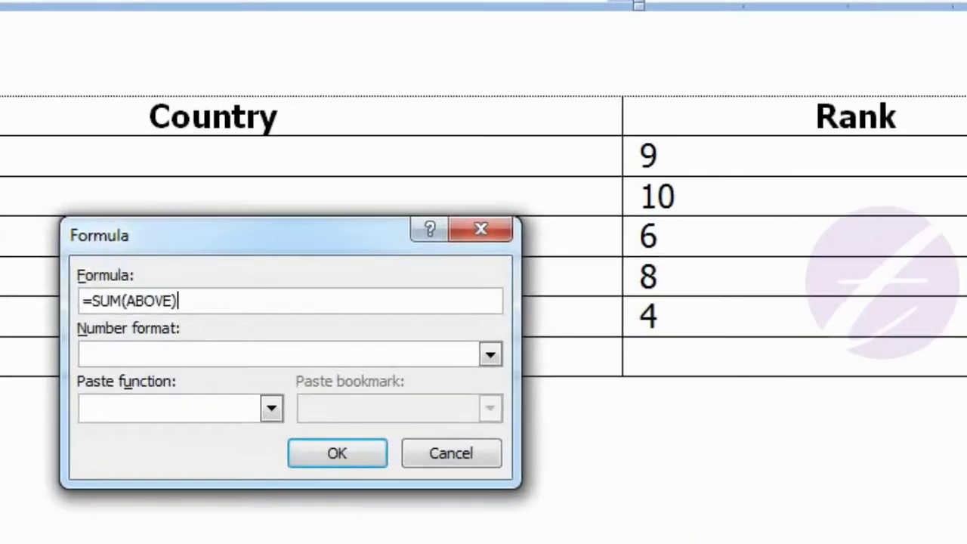
key(BackSpace)
key(BackSpace)
key(BackSpace)
key(BackSpace)
key(BackSpace)
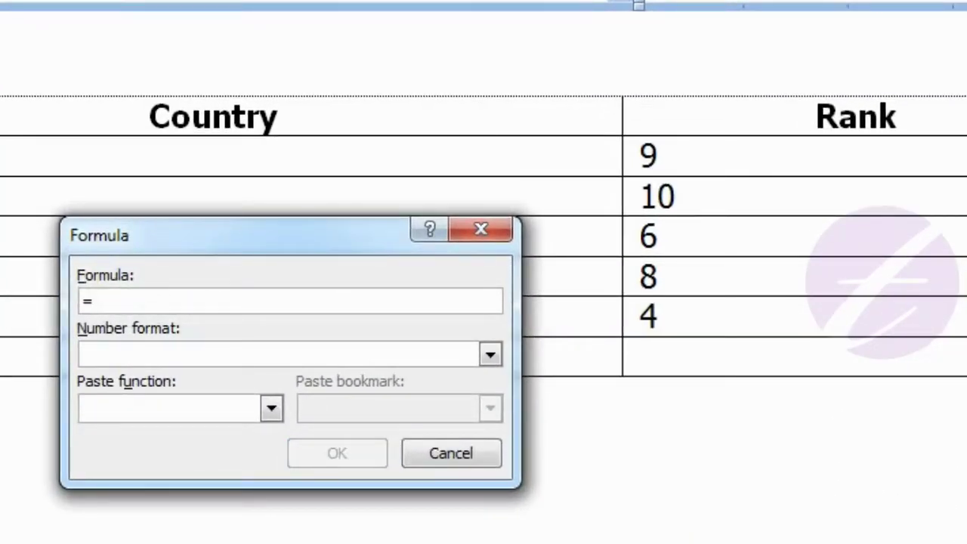
click(271, 417)
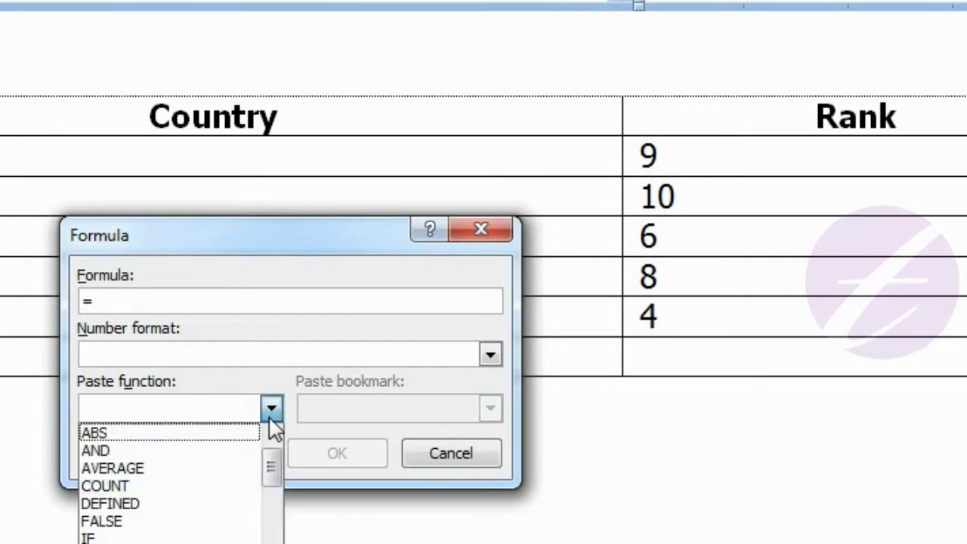
click(198, 489)
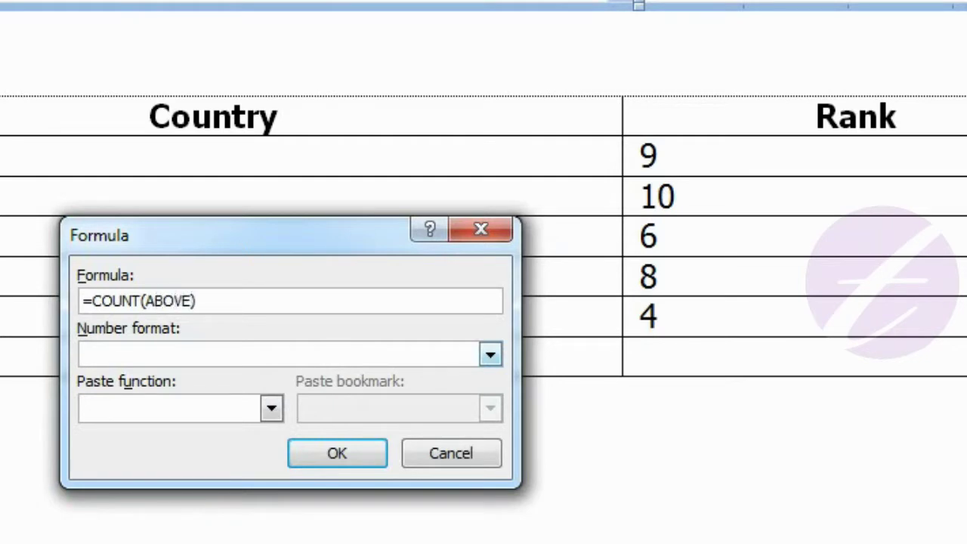
click(341, 446)
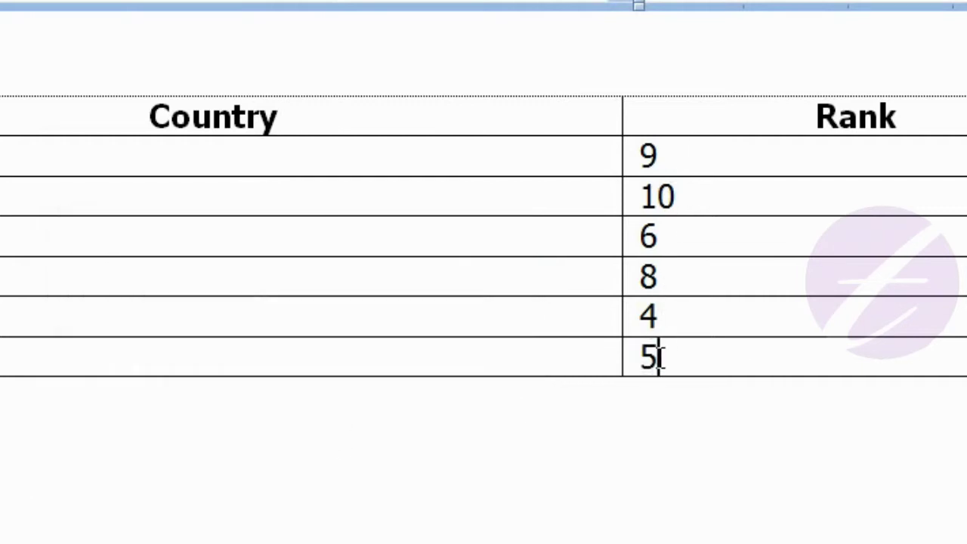
click(658, 357)
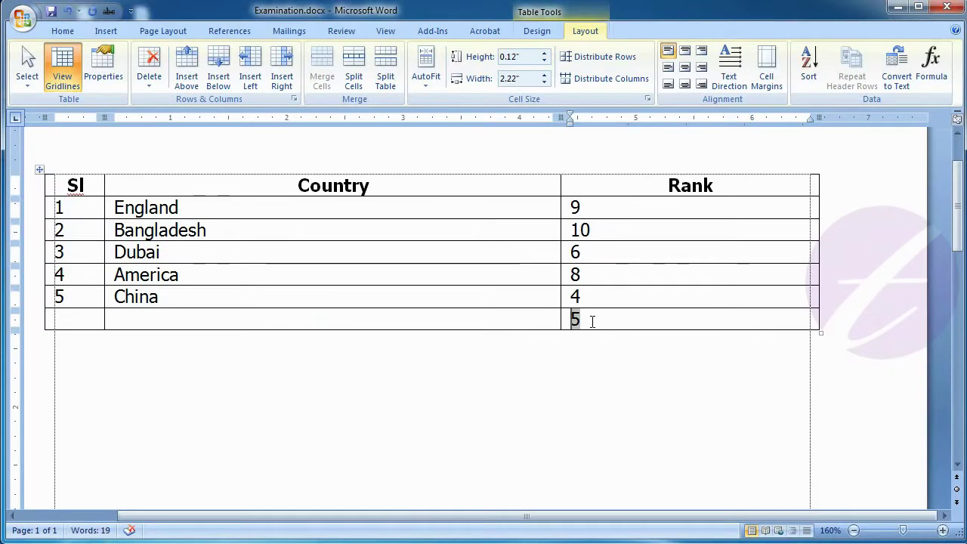